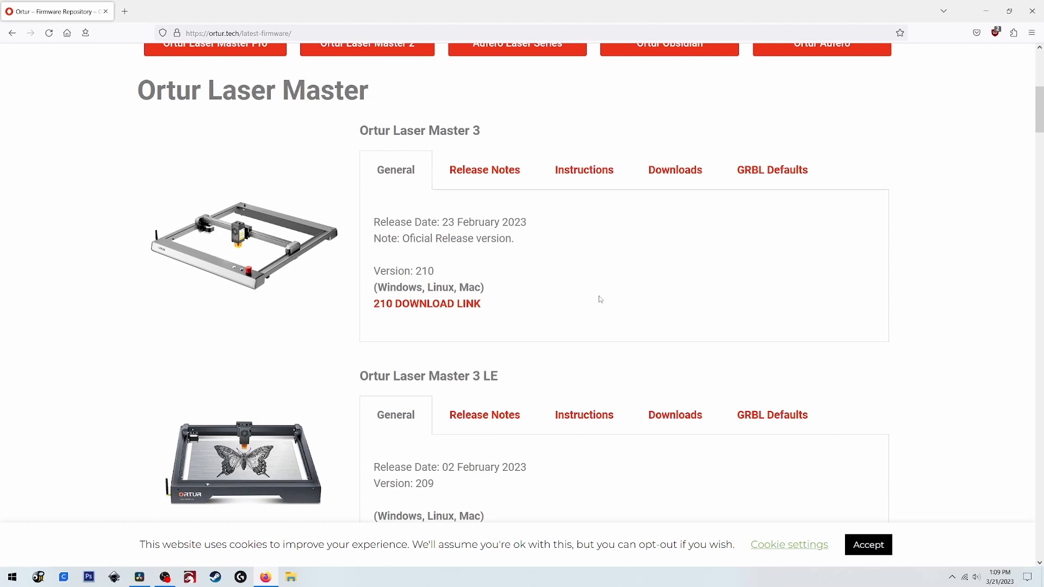
pyautogui.scroll(1, 600, 299)
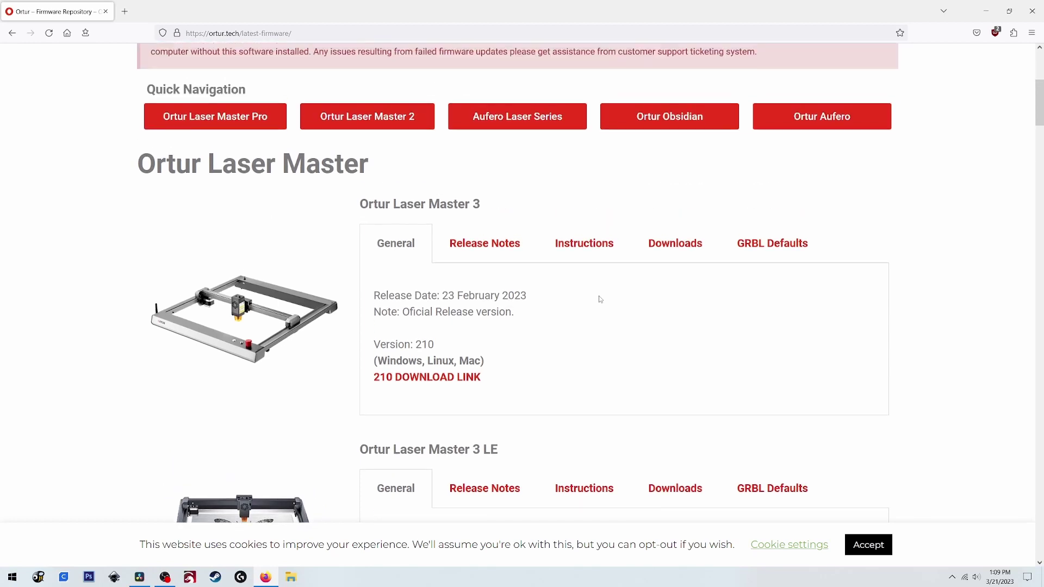
# Step: Show the Laser Master 3 Release Notes, opening the V210 change log history PDF
pyautogui.click(498, 245)
pyautogui.scroll(-1, 584, 328)
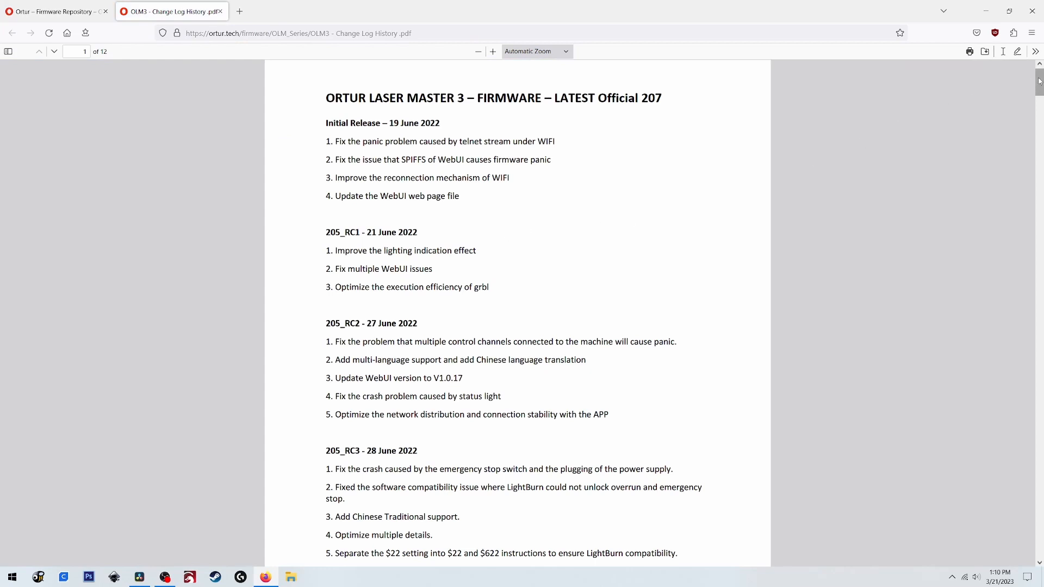
pyautogui.moveTo(1040, 75); pyautogui.dragTo(1039, 518)
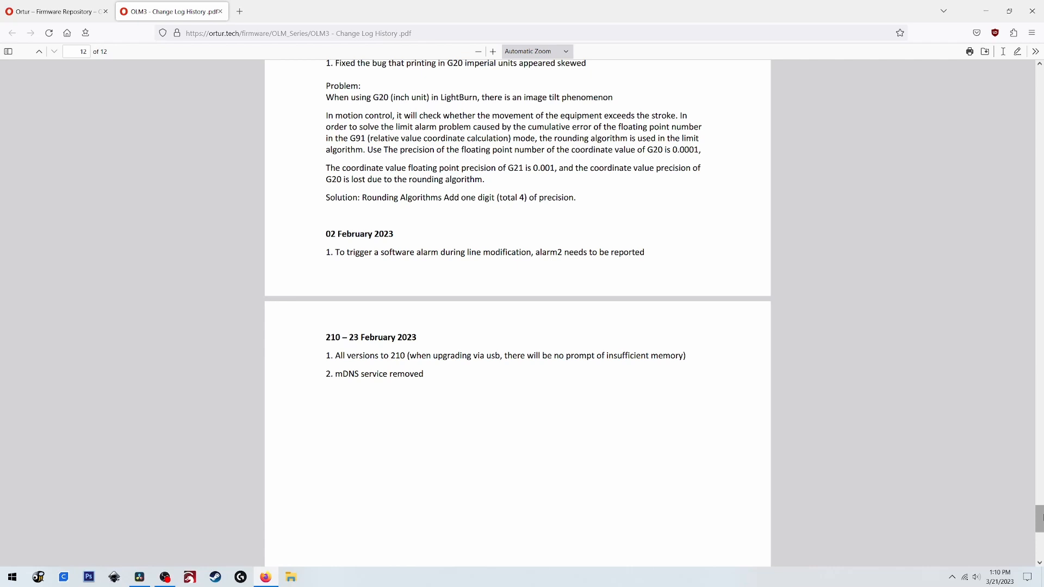
pyautogui.moveTo(1039, 518); pyautogui.dragTo(1040, 510)
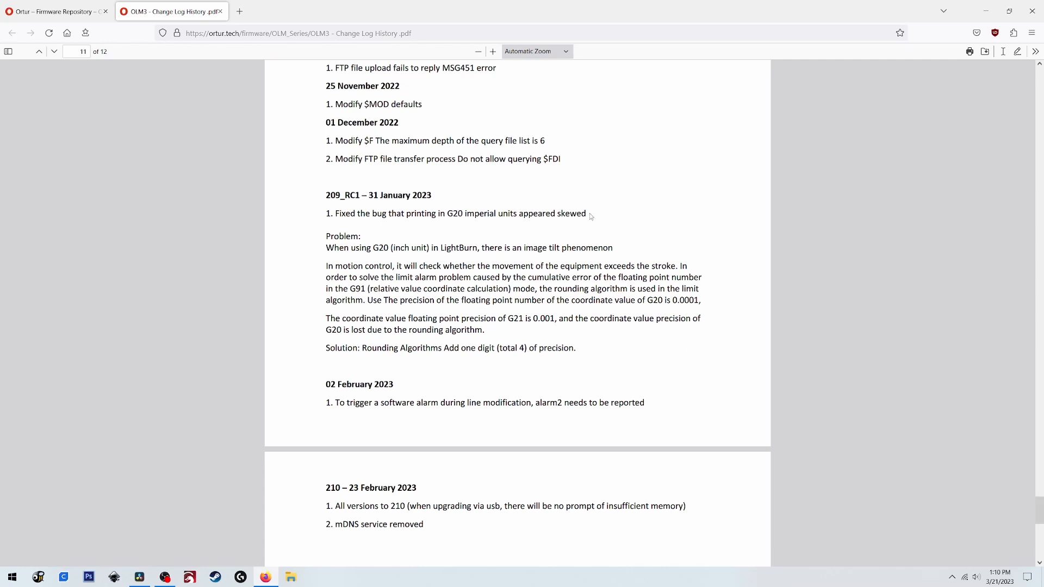
# Step: Highlight the 2022 and 209_RC1 change entries in the Laser Master 3 change log
pyautogui.moveTo(593, 216)
pyautogui.mouseDown()
pyautogui.moveTo(540, 213)
pyautogui.moveTo(587, 214)
pyautogui.mouseUp()
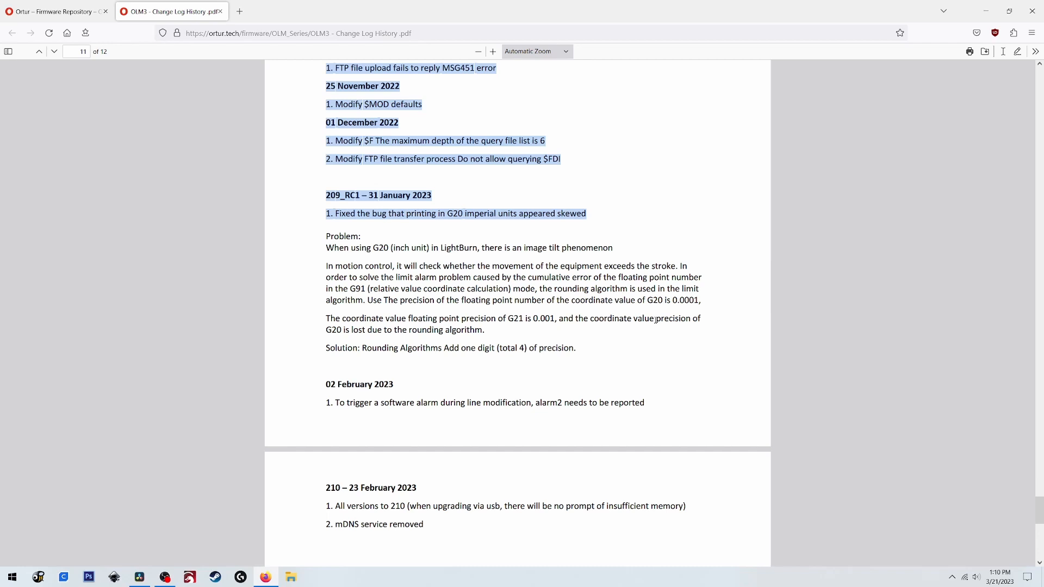
# Step: Close the change log PDF and show the Laser Master 3 V210 USB update instructions
pyautogui.click(220, 11)
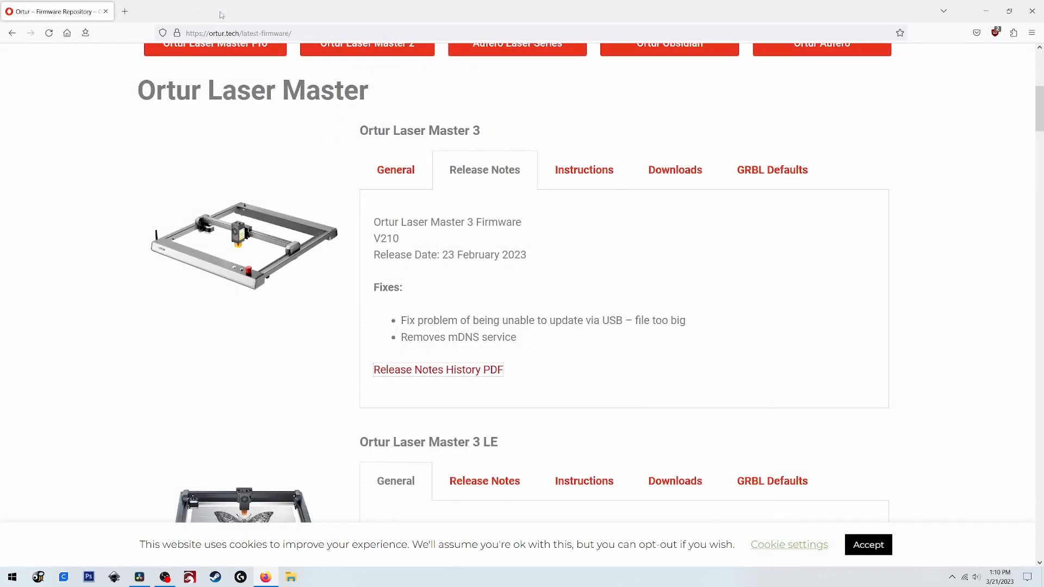
pyautogui.click(578, 175)
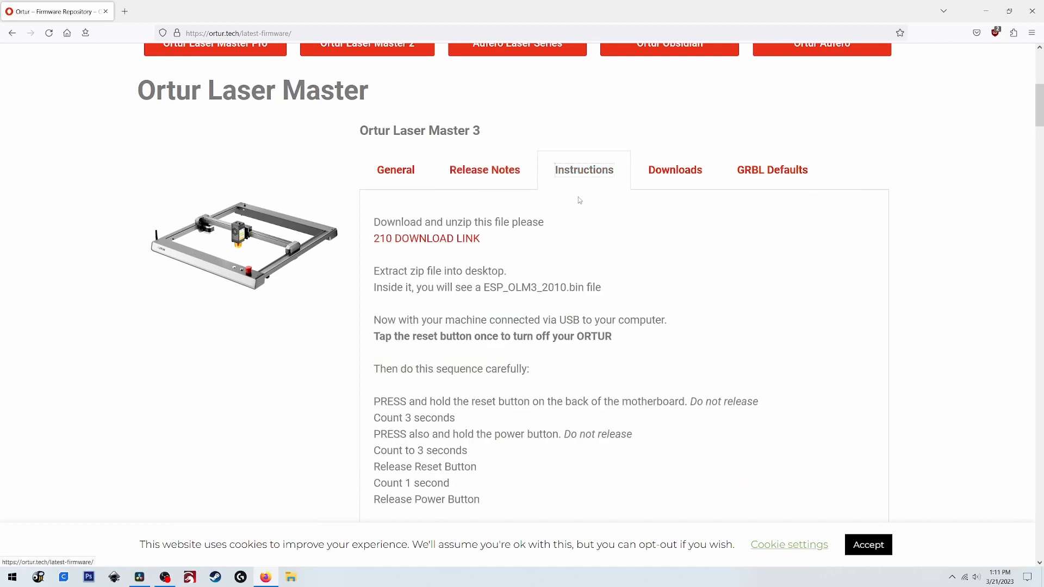
pyautogui.scroll(-3, 590, 279)
pyautogui.scroll(-3, 590, 281)
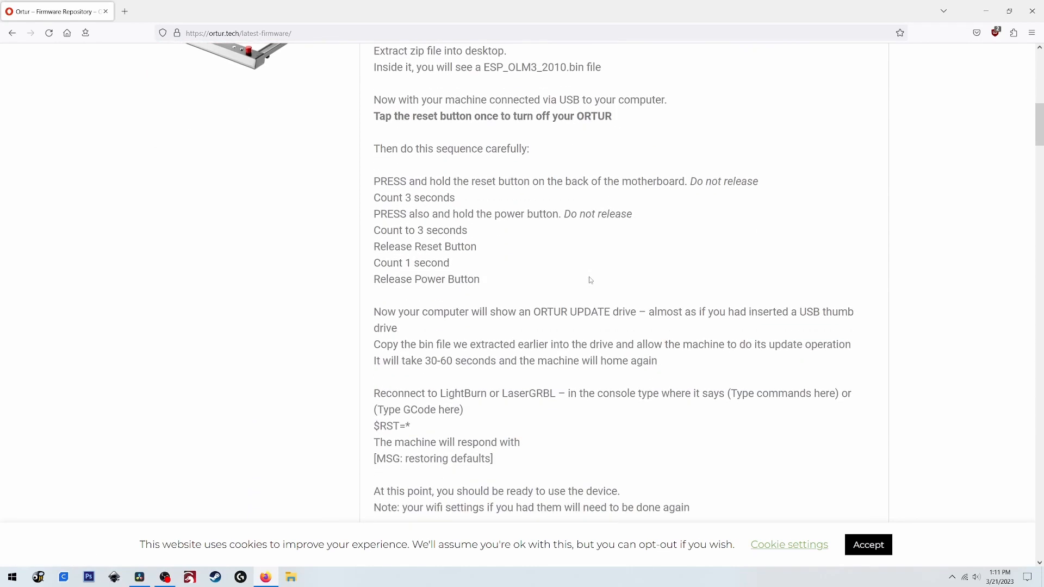
pyautogui.scroll(2, 590, 281)
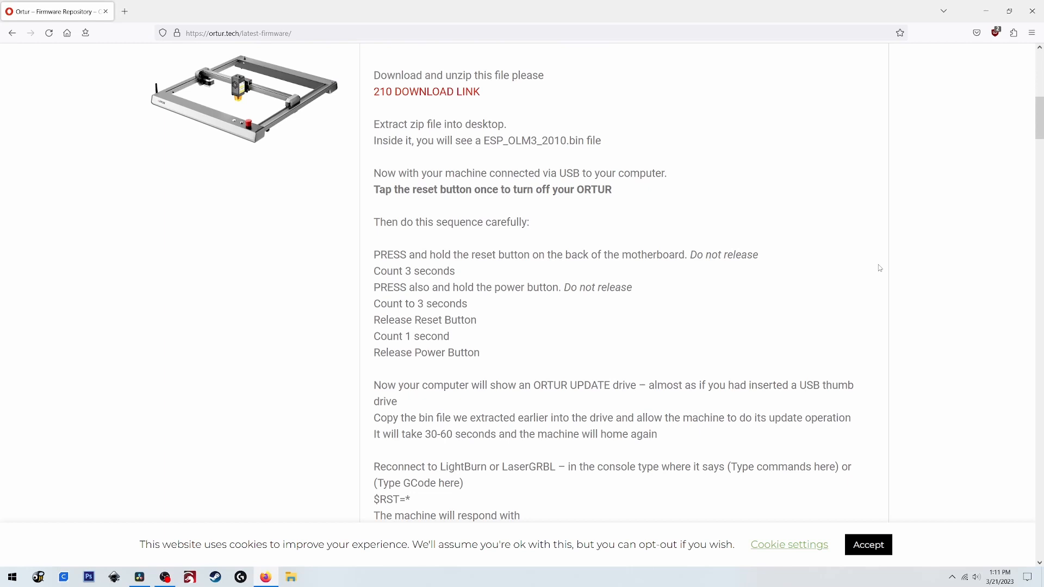
pyautogui.scroll(-2, 878, 264)
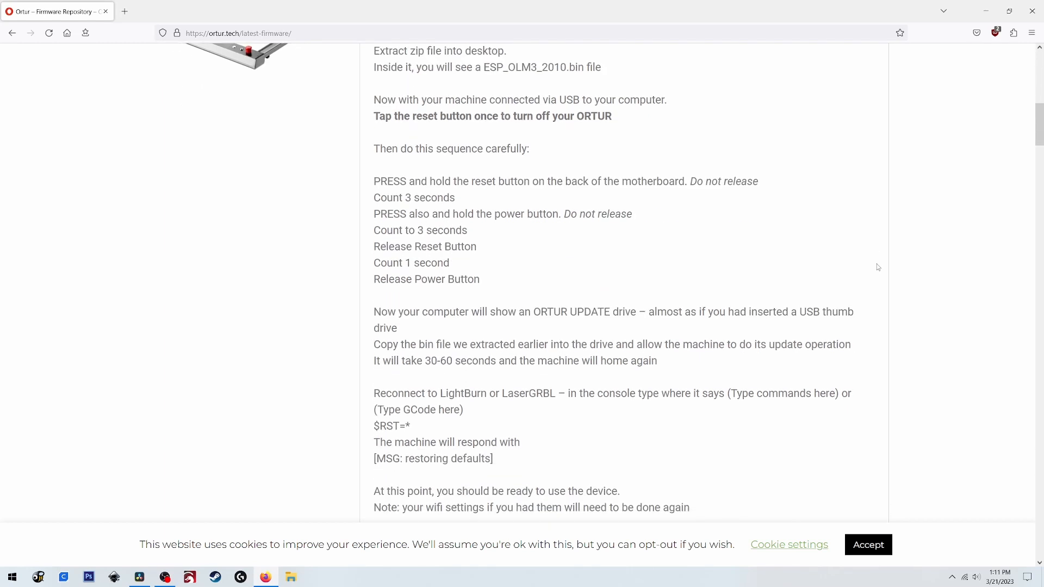
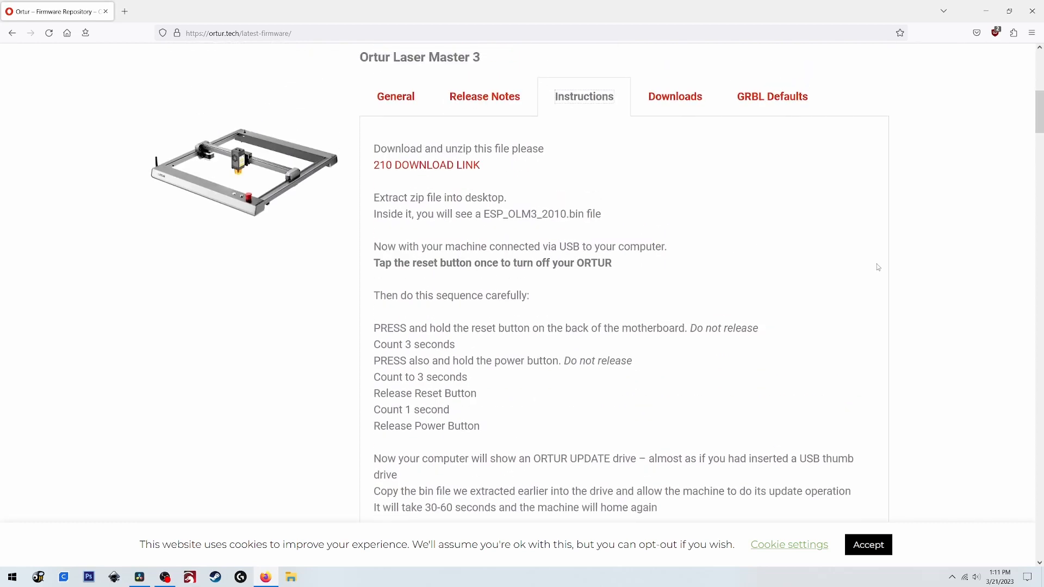
# Step: Show the Laser Master 3 Downloads list with the 210 and 207 RC0 firmware links
pyautogui.click(675, 97)
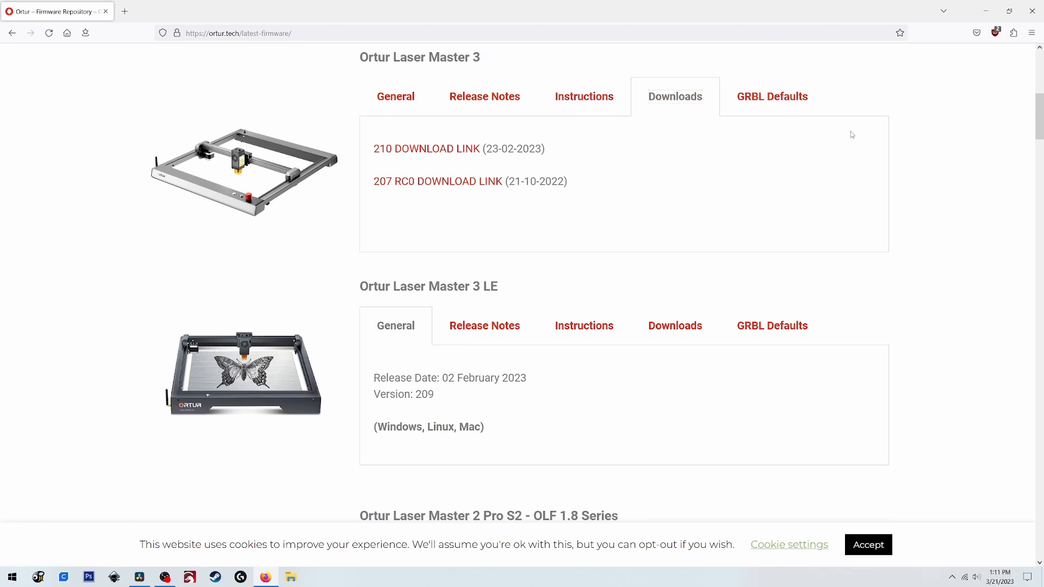